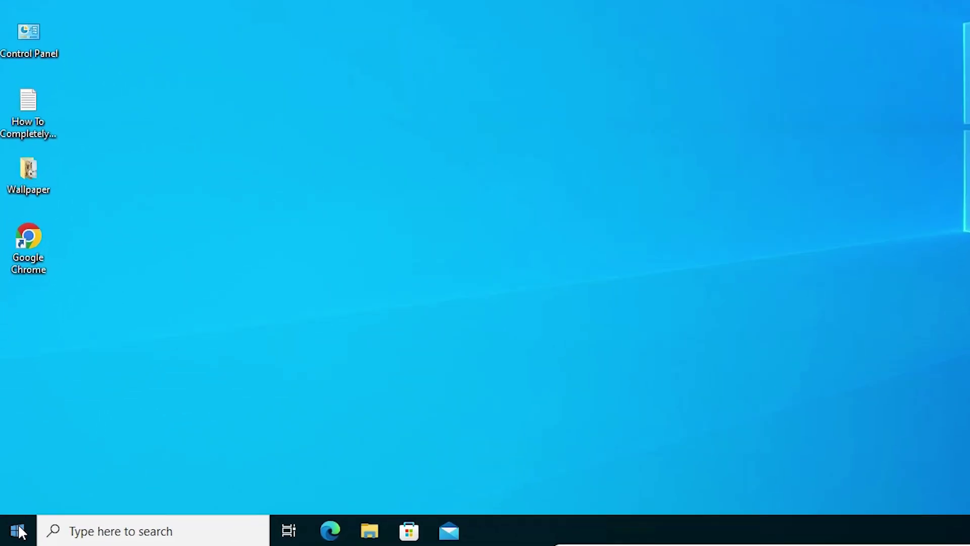
Launch Device Manager by searching for it from the Start menu
{"action": "left_click", "coordinate": [17, 531]}
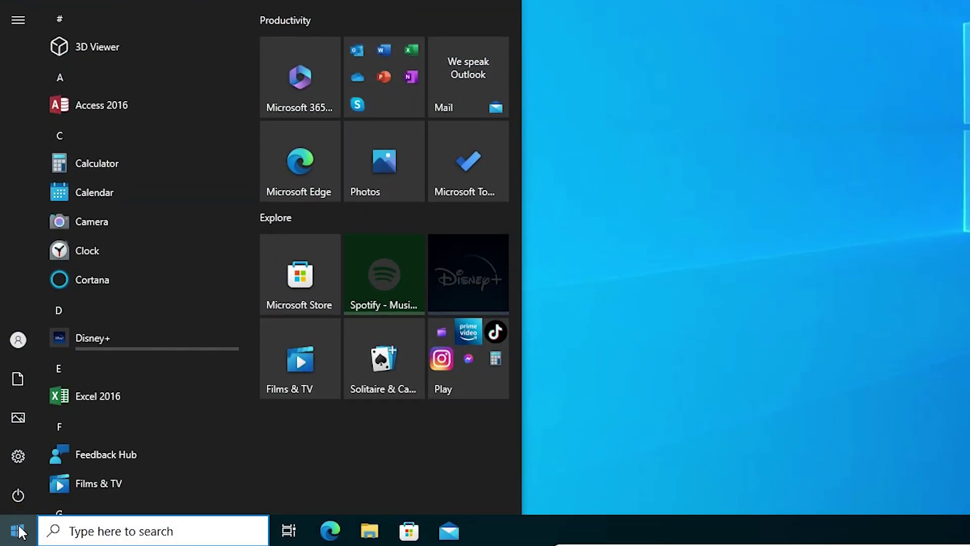
{"action": "type", "text": "de"}
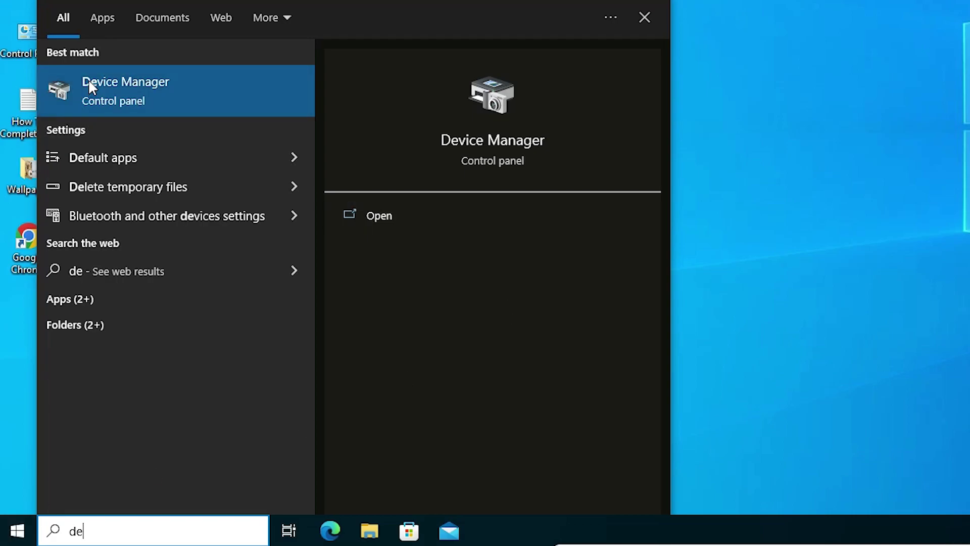
{"action": "left_click", "coordinate": [188, 101]}
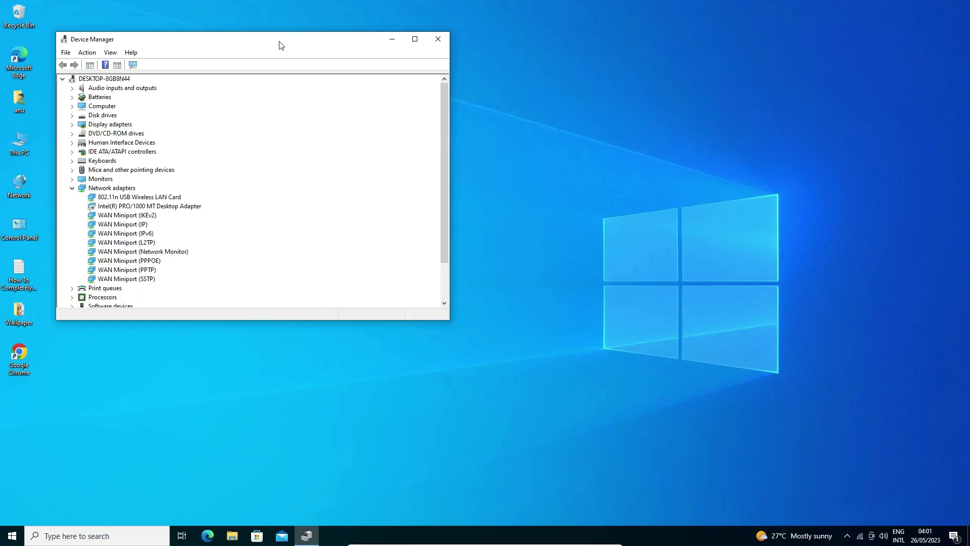
Center the window, expand Network adapters, and scan for hardware changes
{"action": "left_click_drag", "start_coordinate": [269, 24], "coordinate": [478, 106]}
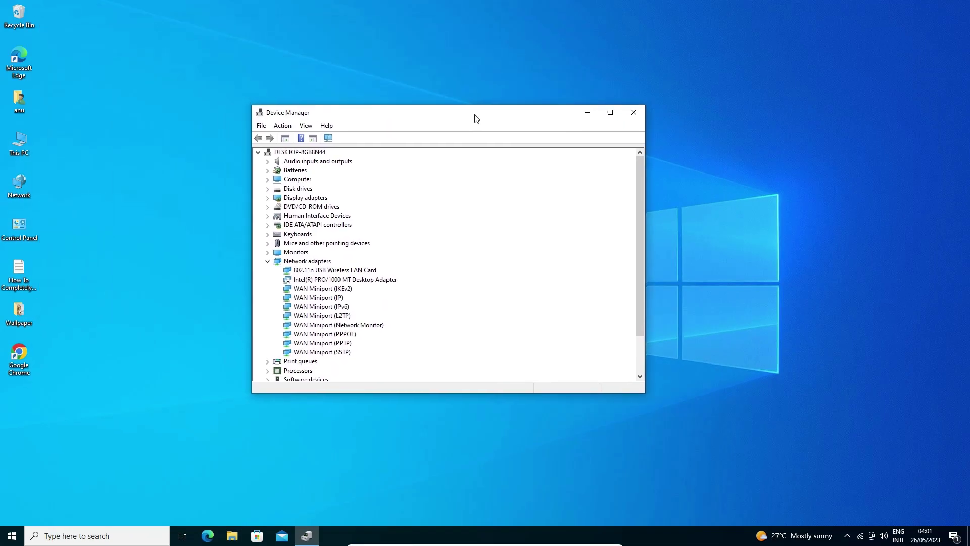
{"action": "left_click", "coordinate": [200, 231]}
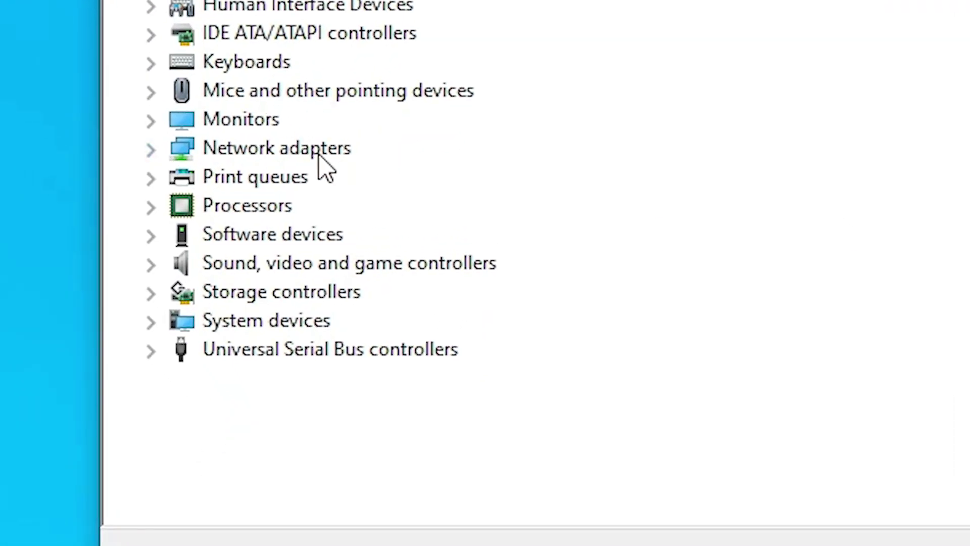
{"action": "left_click", "coordinate": [159, 152]}
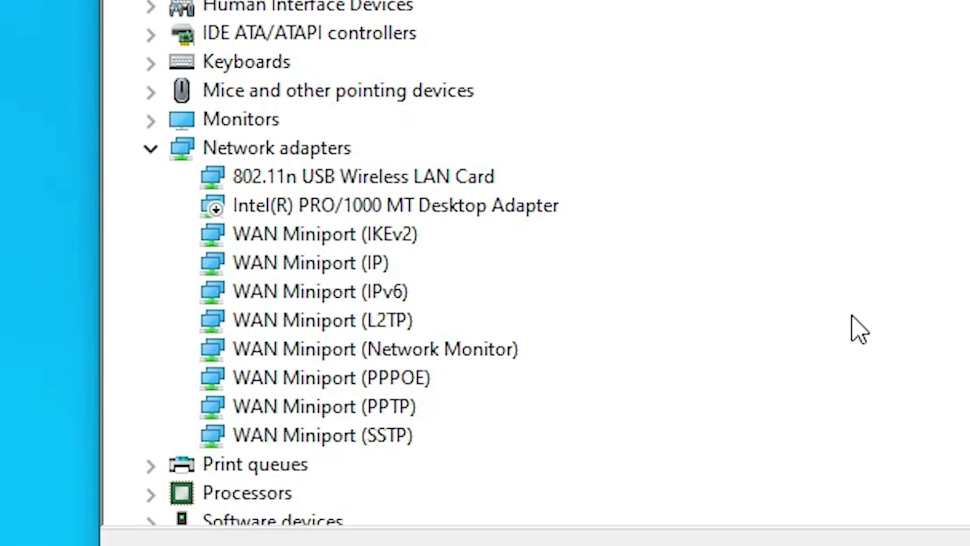
{"action": "right_click", "coordinate": [322, 151]}
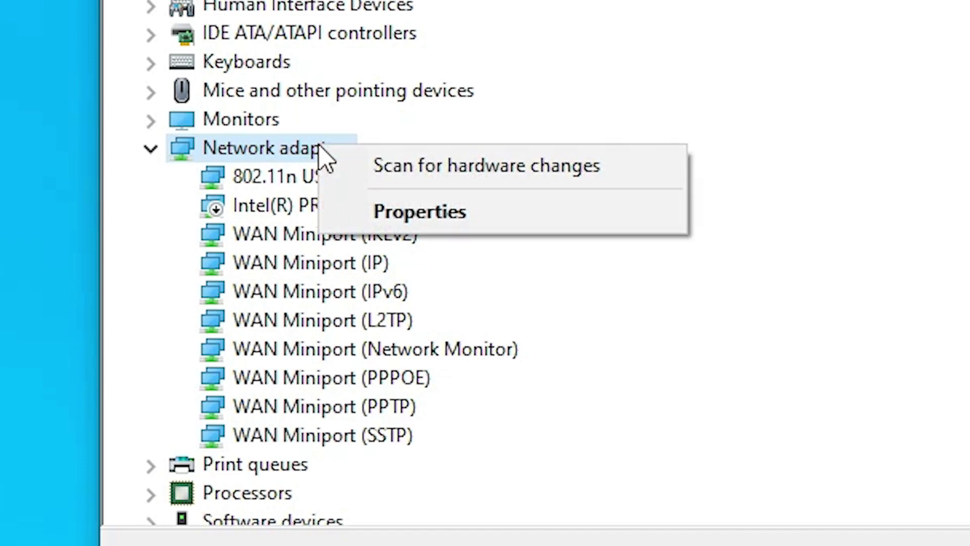
{"action": "left_click", "coordinate": [471, 179]}
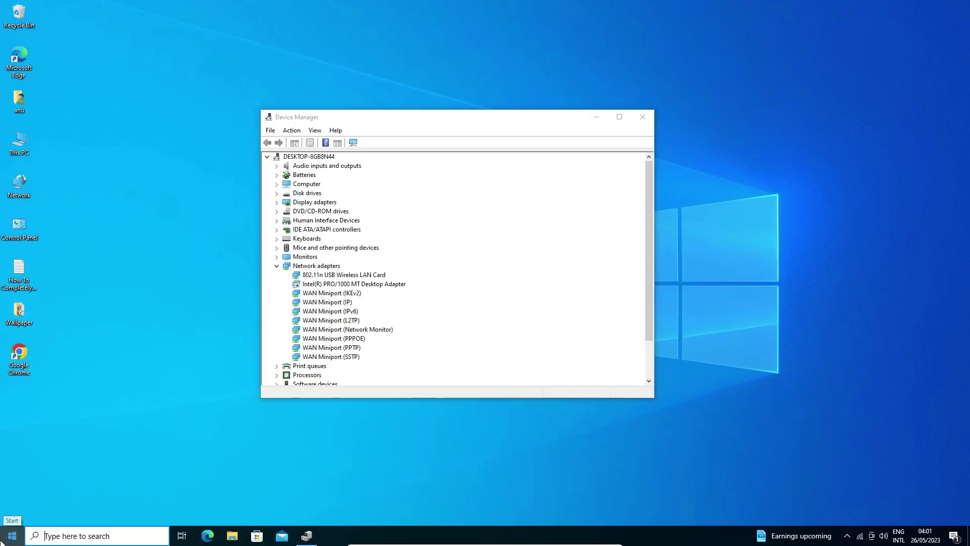
Open Control Panel from a Start search and go to Network and Sharing Centre
{"action": "key", "text": "super"}
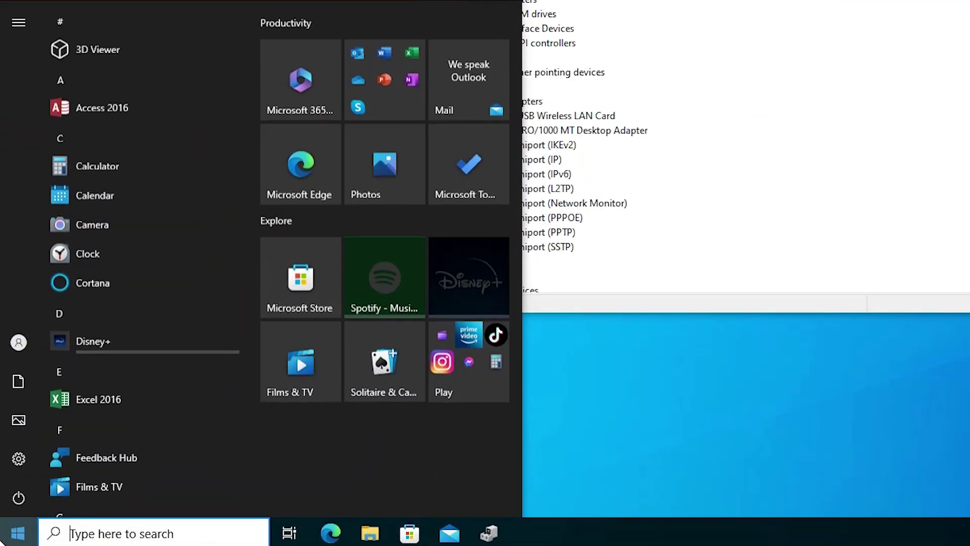
{"action": "type", "text": "con"}
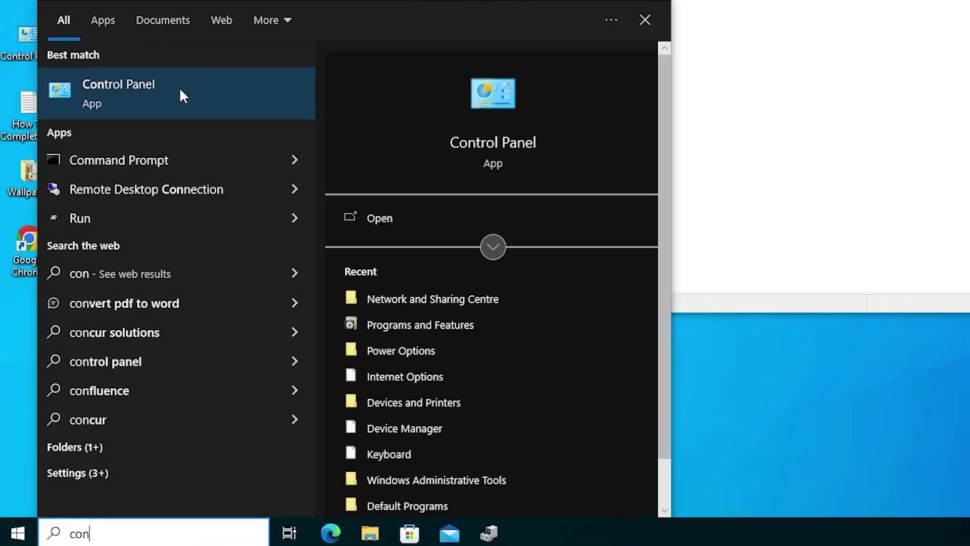
{"action": "left_click", "coordinate": [183, 114]}
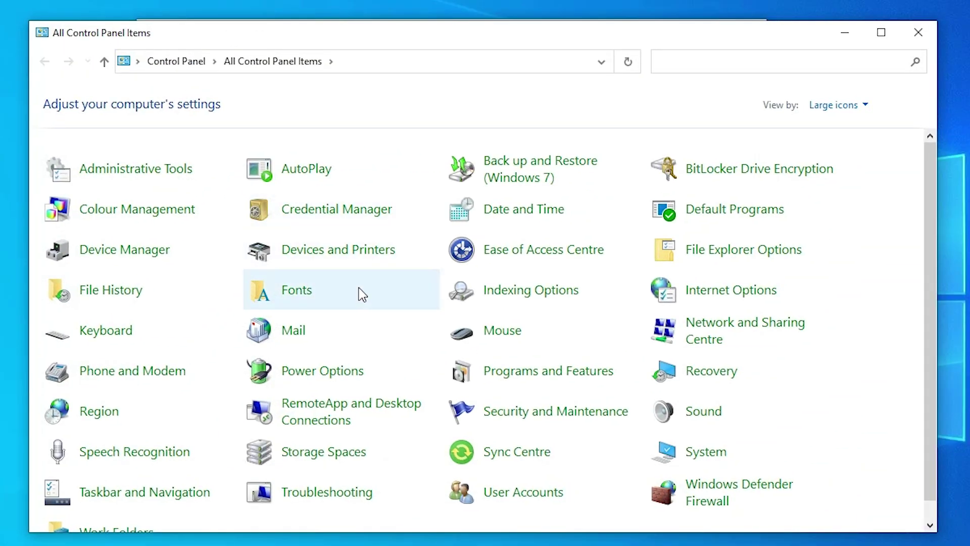
{"action": "left_click", "coordinate": [720, 339]}
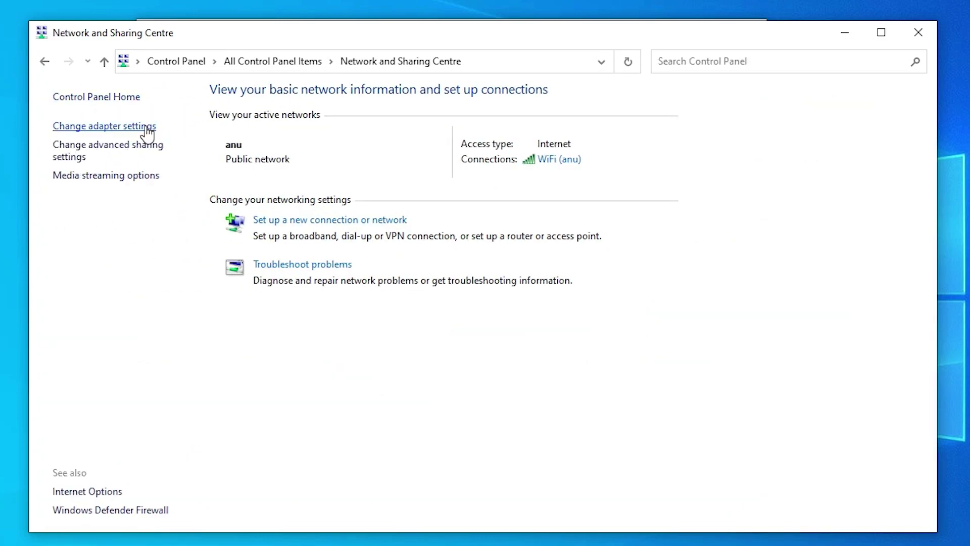
Open Network Connections, minimize Sharing Centre, and select the 802.11n USB card in Device Manager
{"action": "left_click", "coordinate": [147, 125]}
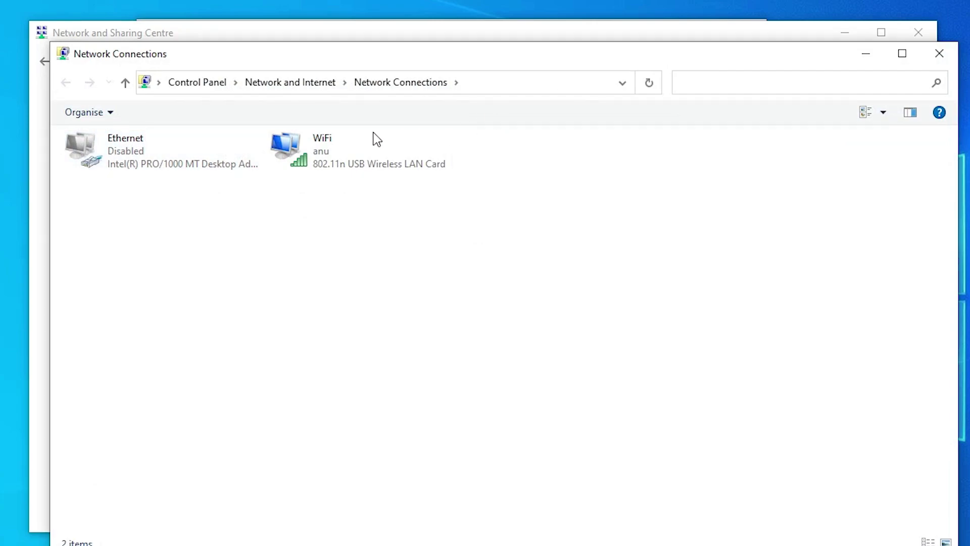
{"action": "left_click", "coordinate": [833, 36]}
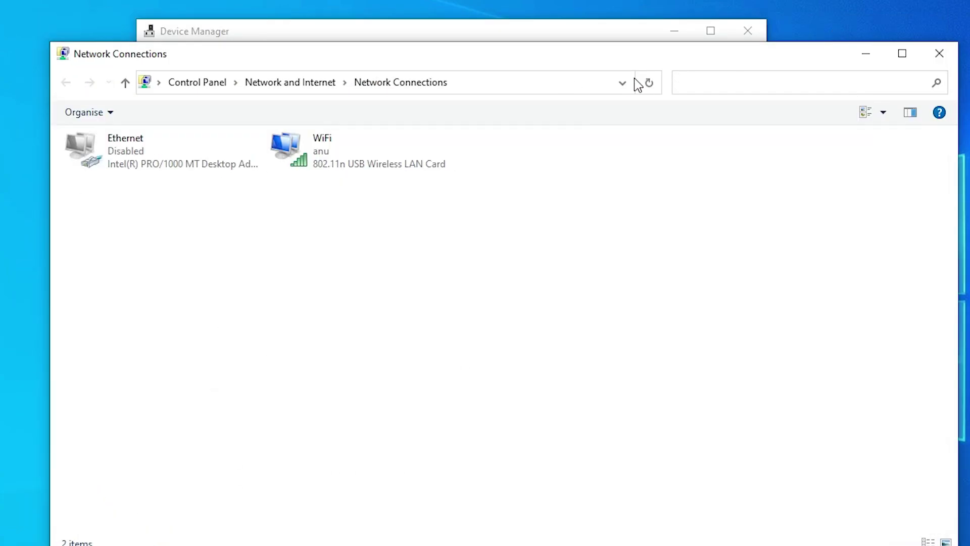
{"action": "left_click_drag", "start_coordinate": [629, 56], "coordinate": [634, 262]}
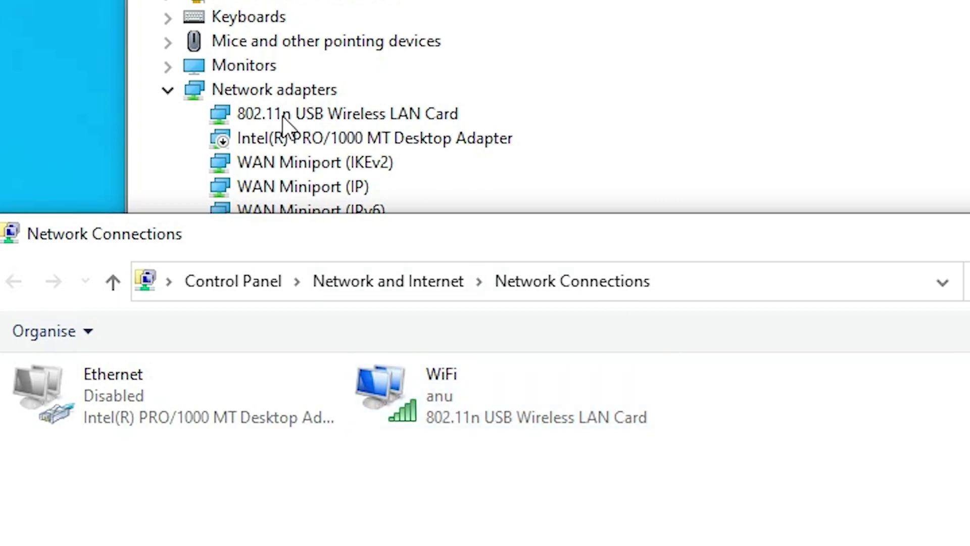
{"action": "left_click", "coordinate": [377, 129]}
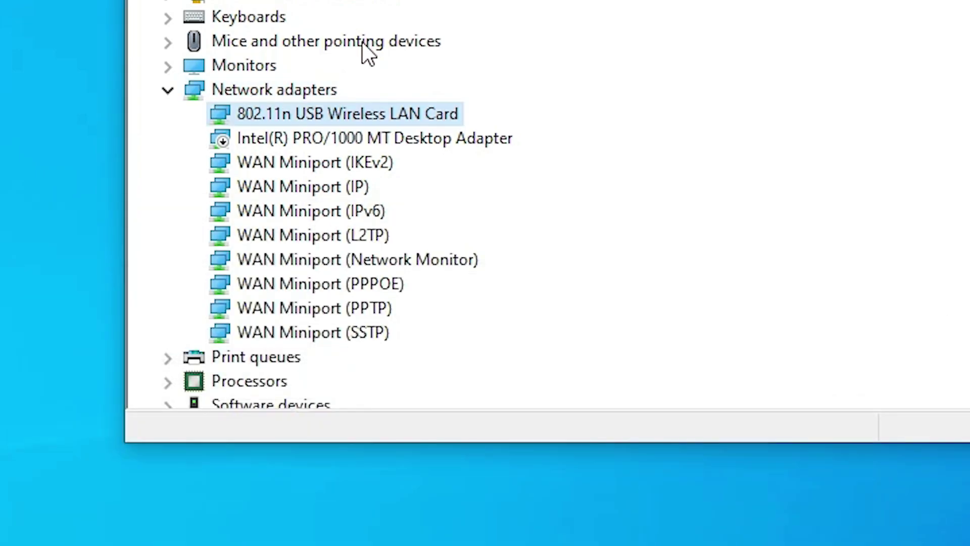
Update the 802.11n USB Wireless LAN Card driver using automatic driver search
{"action": "right_click", "coordinate": [374, 122]}
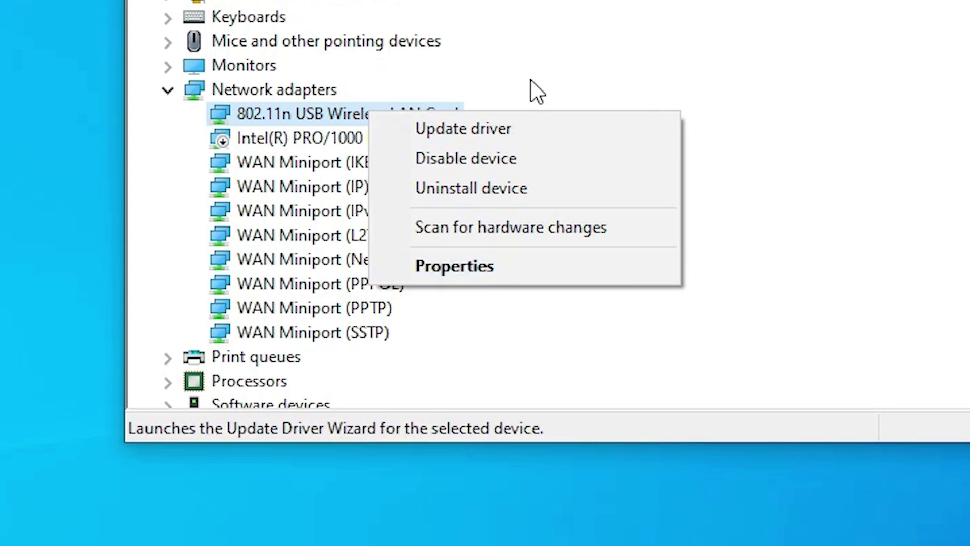
{"action": "left_click", "coordinate": [513, 130]}
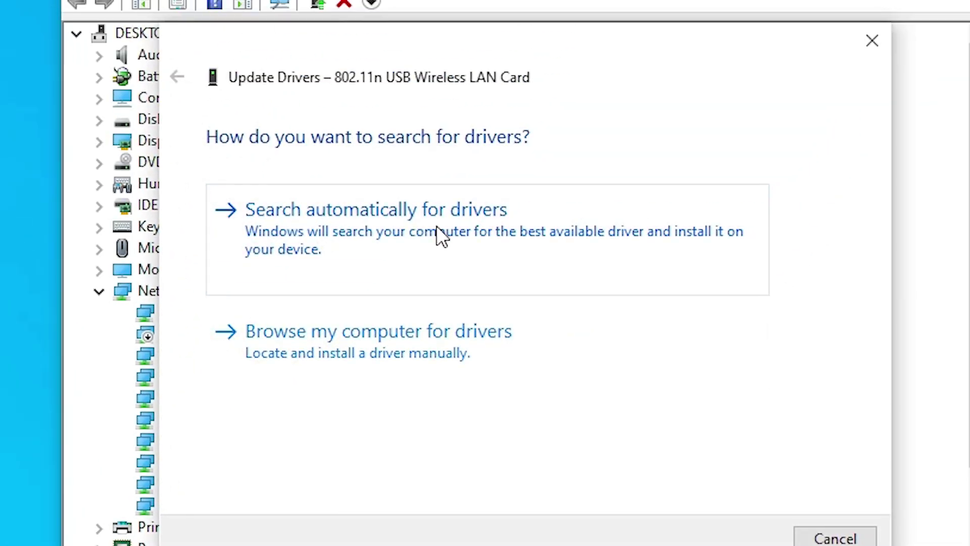
{"action": "left_click", "coordinate": [437, 225]}
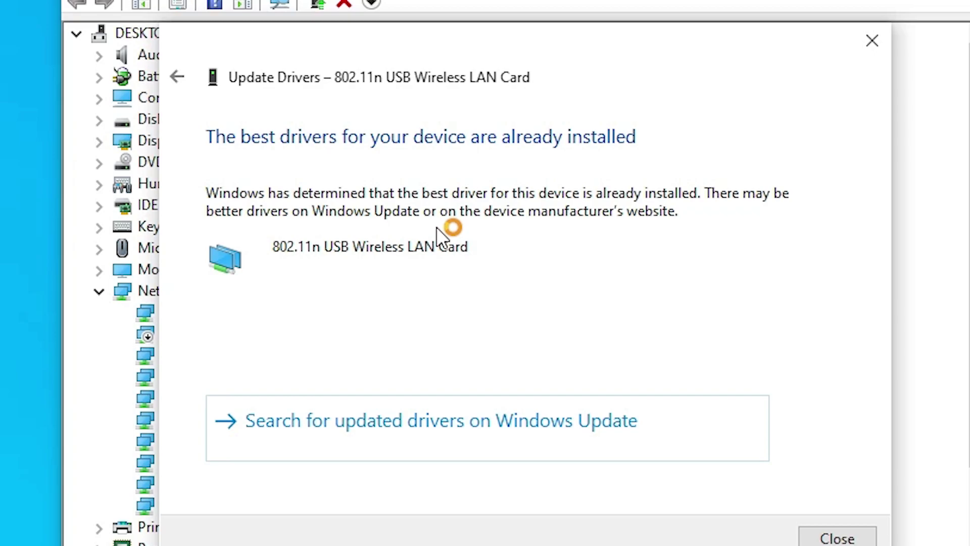
{"action": "left_click", "coordinate": [837, 538]}
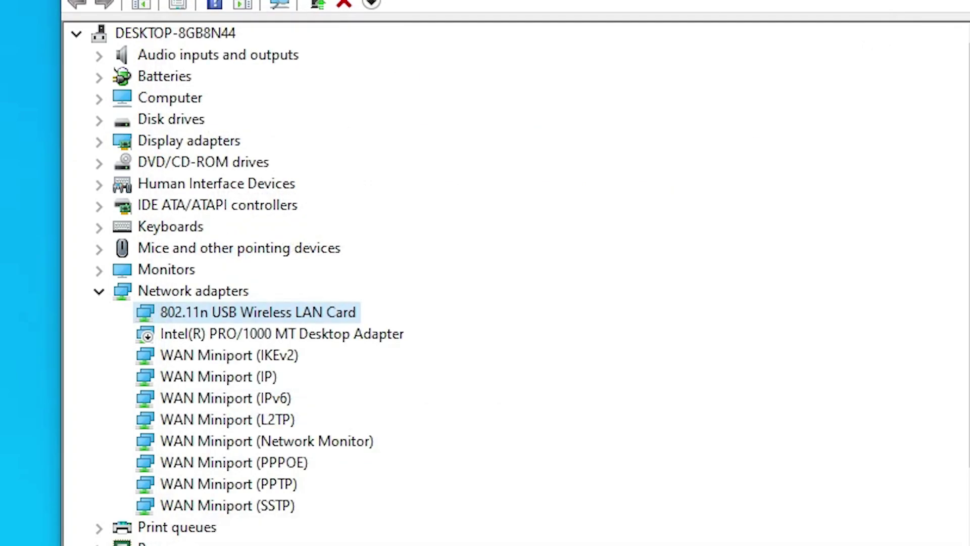